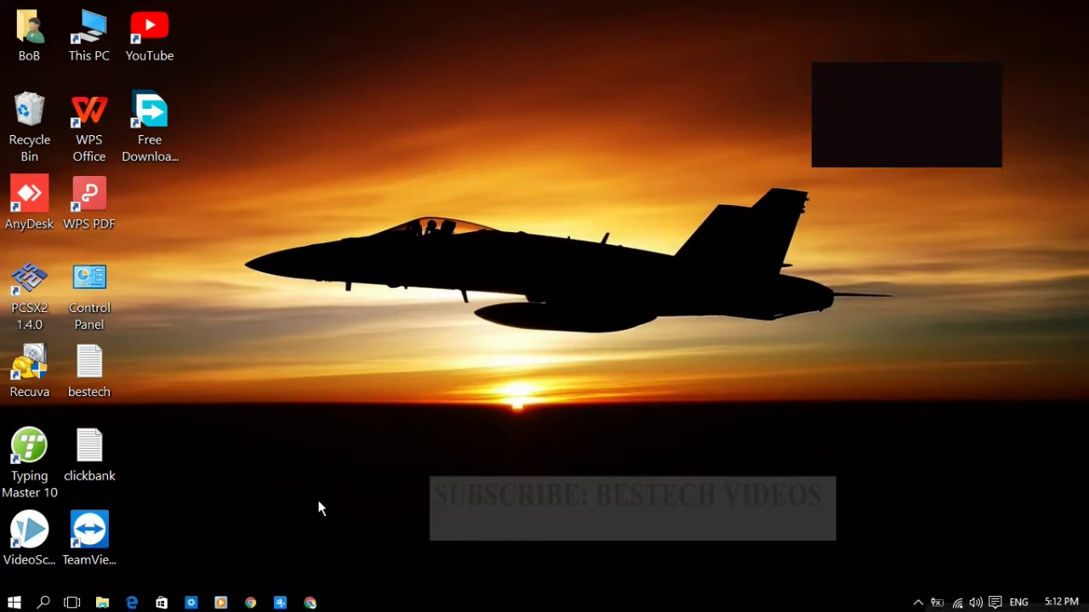
- Bring the Lordicon site back and open the icon library to view the Wired and System styles
click(310, 602)
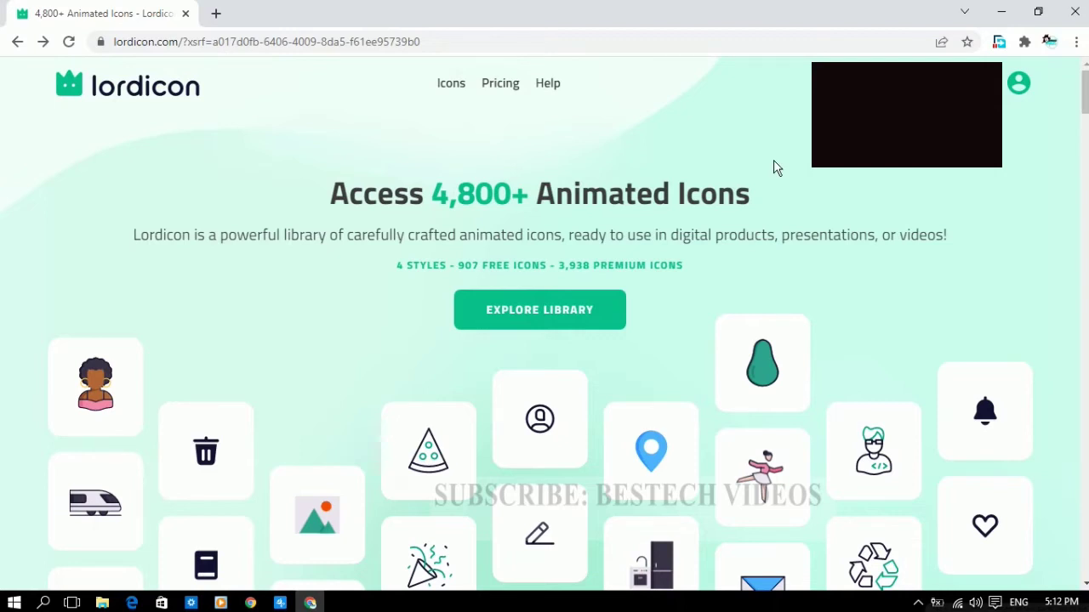
click(553, 330)
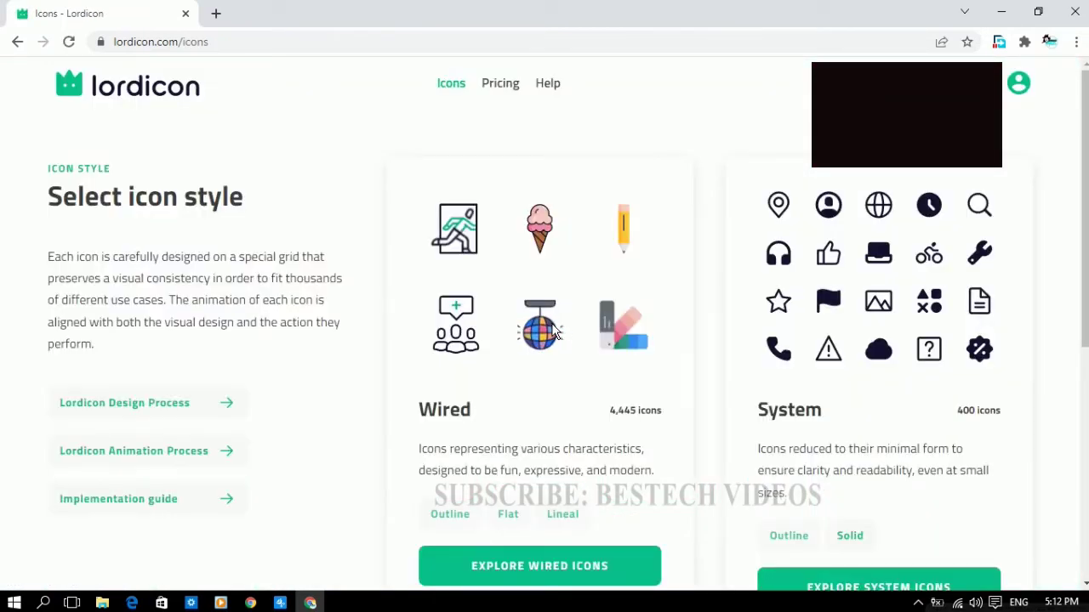
scroll(738, 442, down, 1)
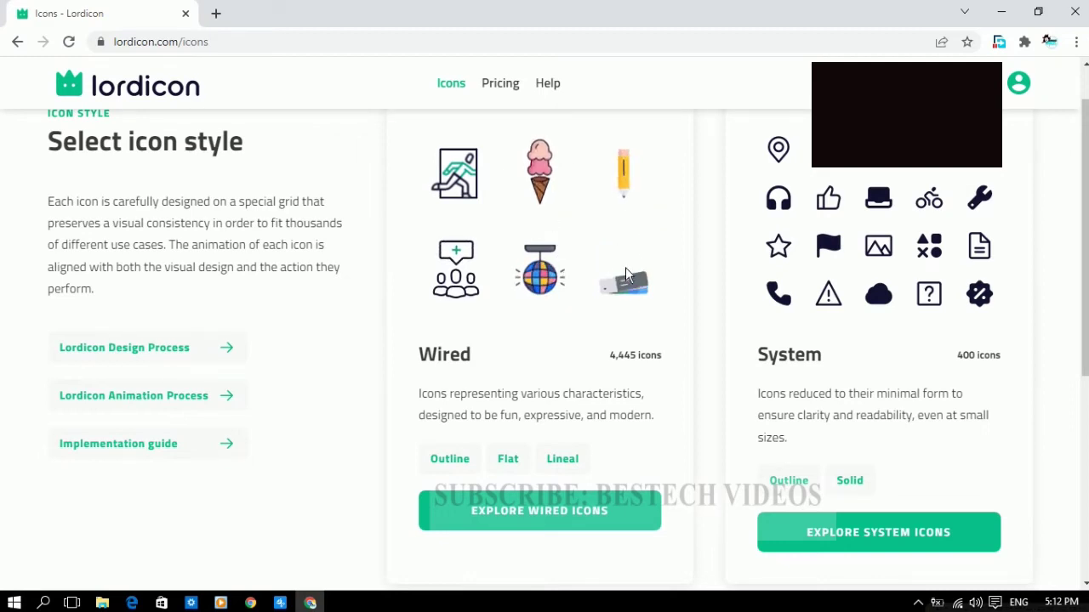
- Open the Wired icon collection
click(554, 530)
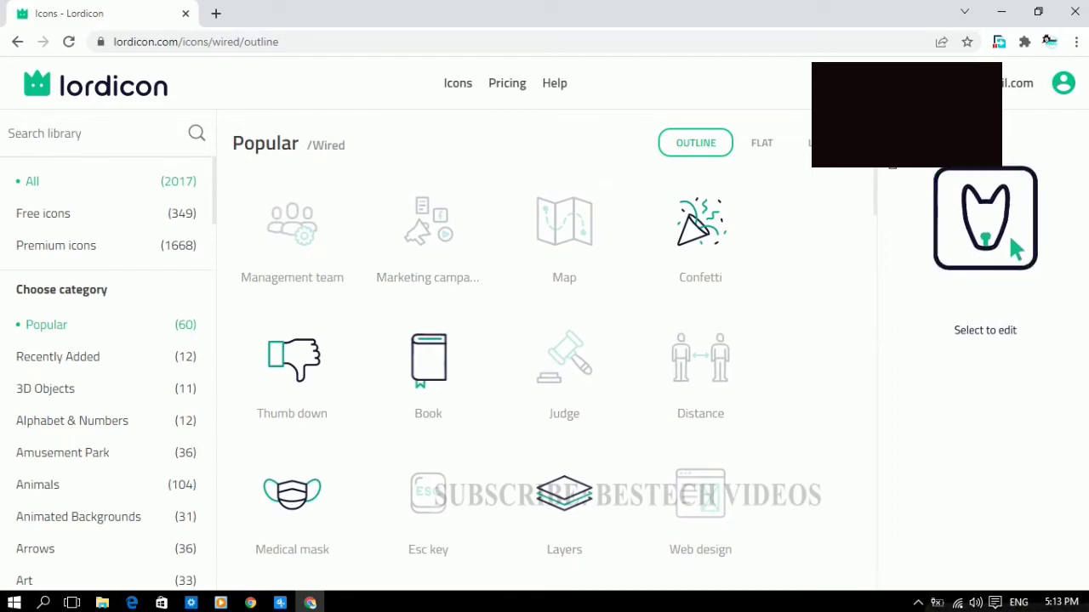
scroll(883, 199, down, 2)
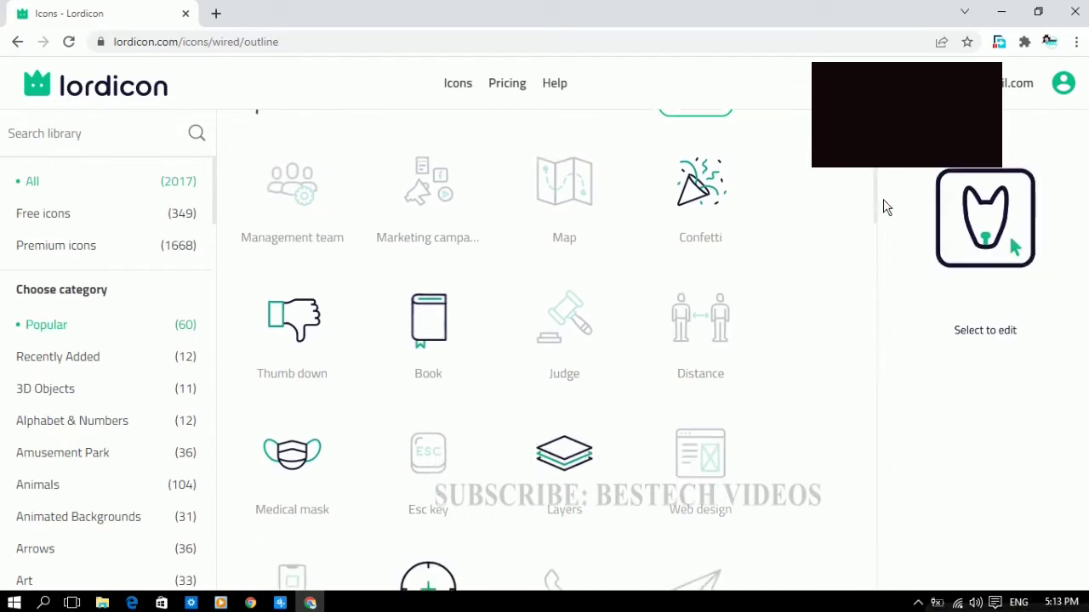
scroll(883, 198, up, 2)
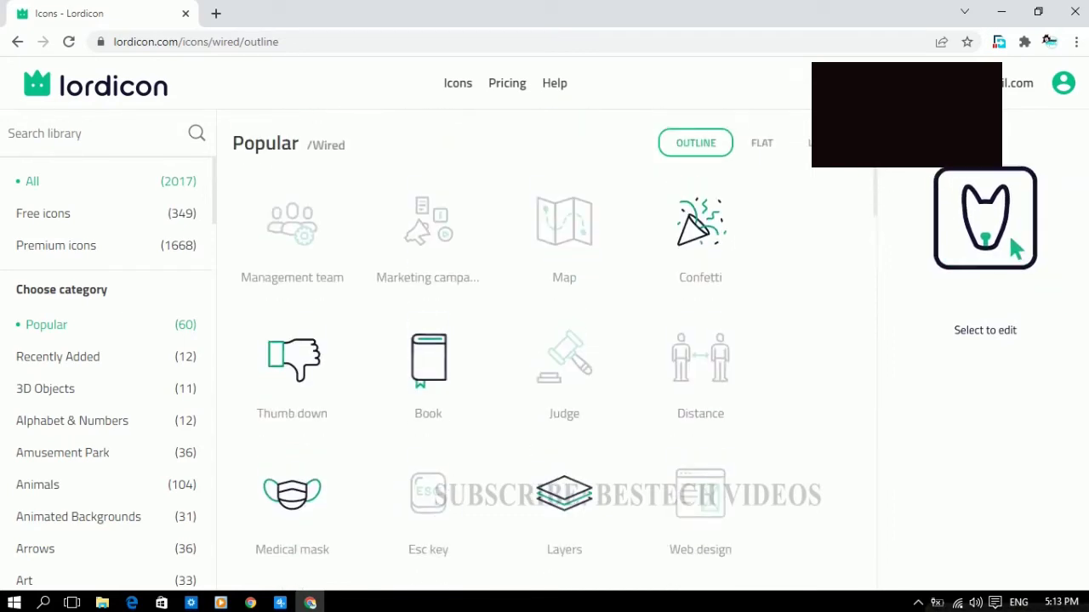
- Switch the Wired icons to the Flat style and show only free icons
click(771, 157)
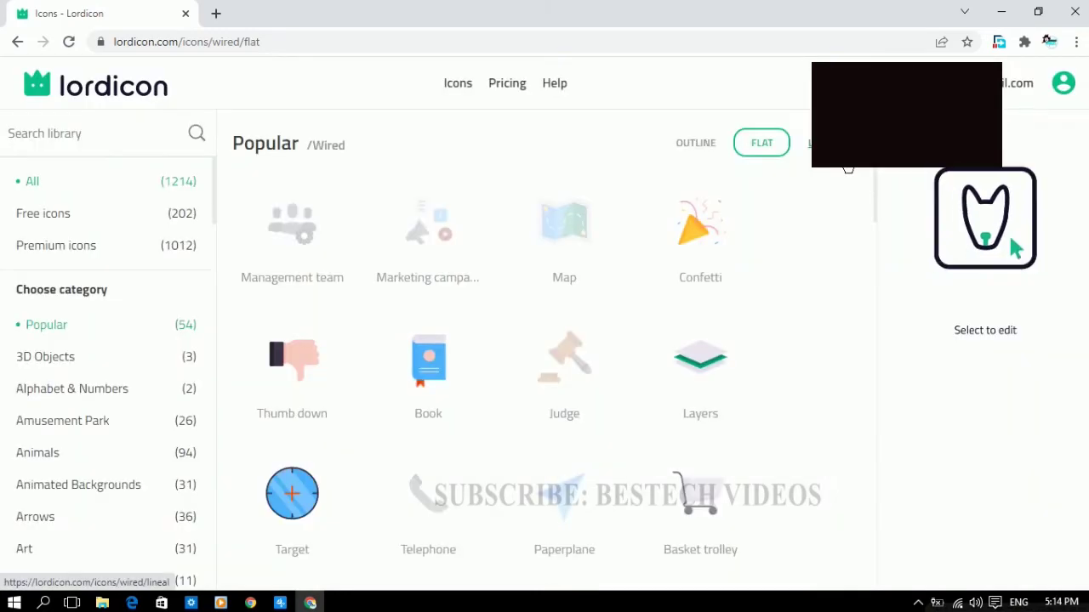
scroll(883, 183, down, 2)
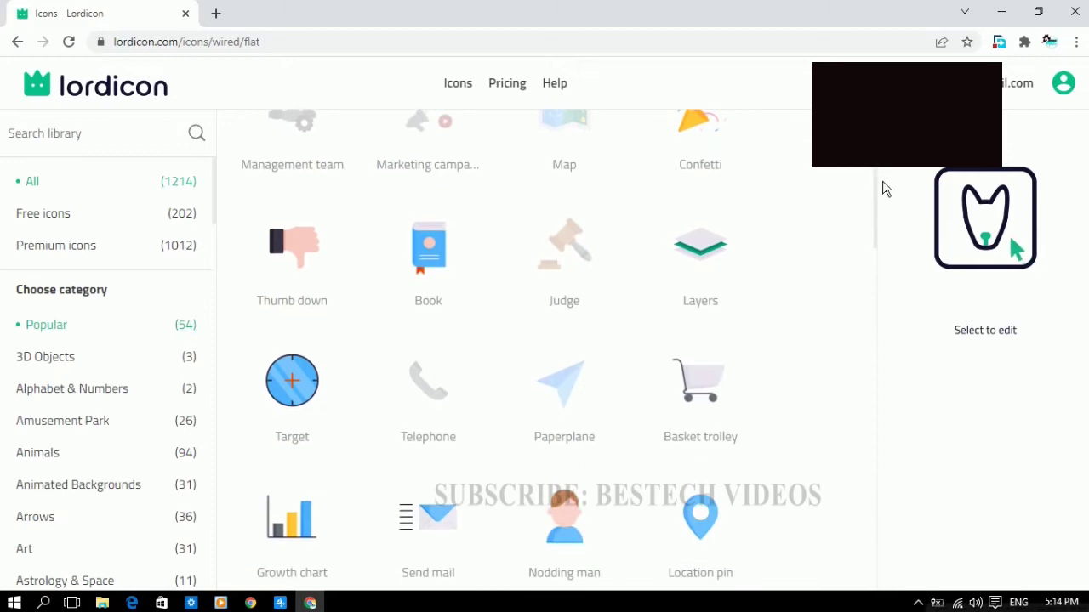
scroll(882, 212, down, 1)
scroll(882, 228, down, 1)
scroll(884, 251, down, 1)
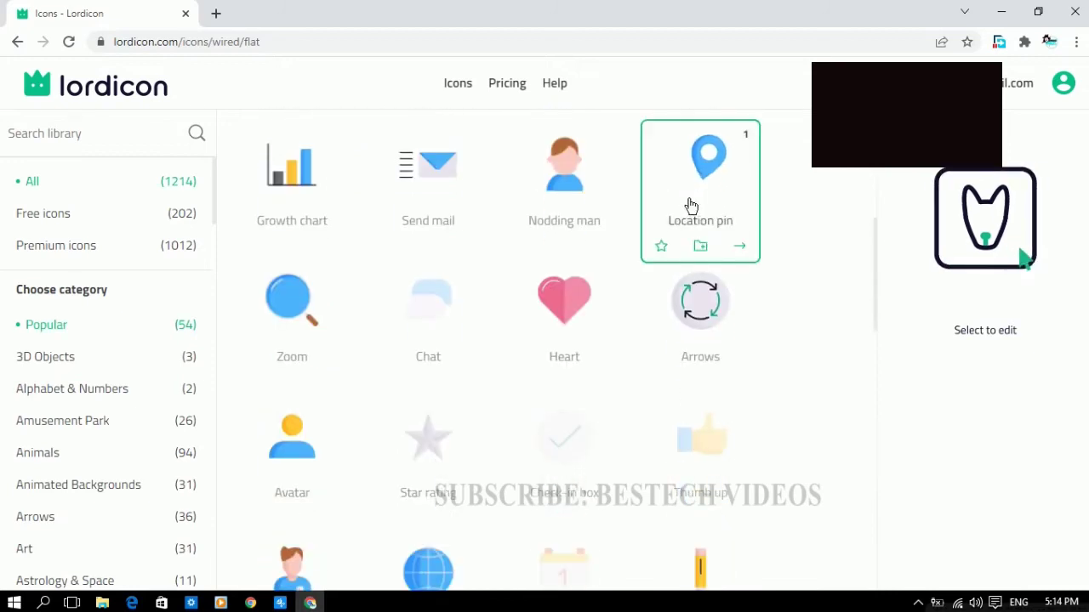
mouse_move(564, 178)
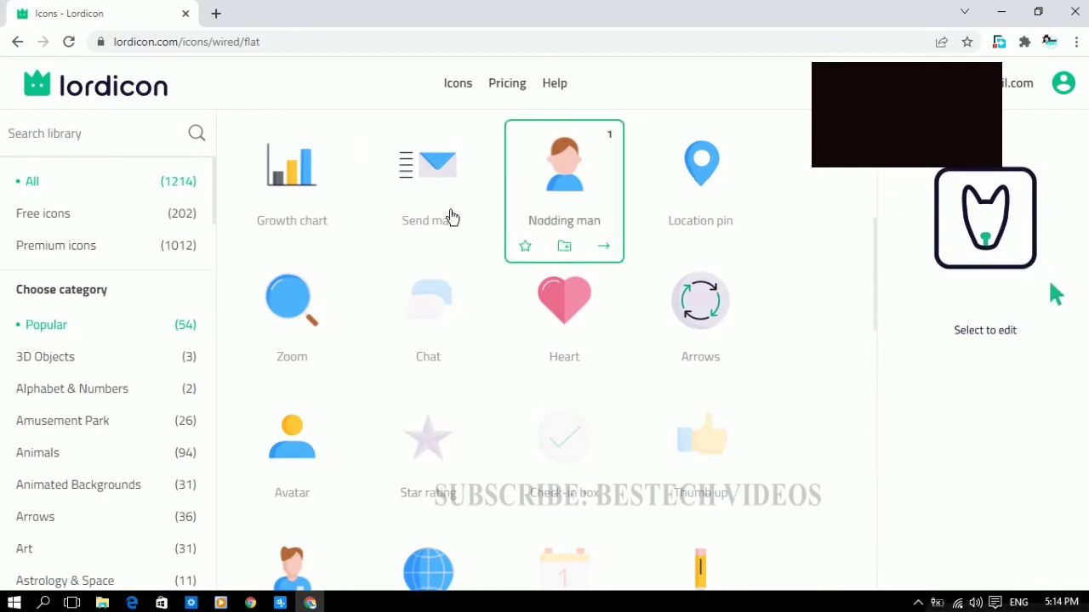
click(116, 224)
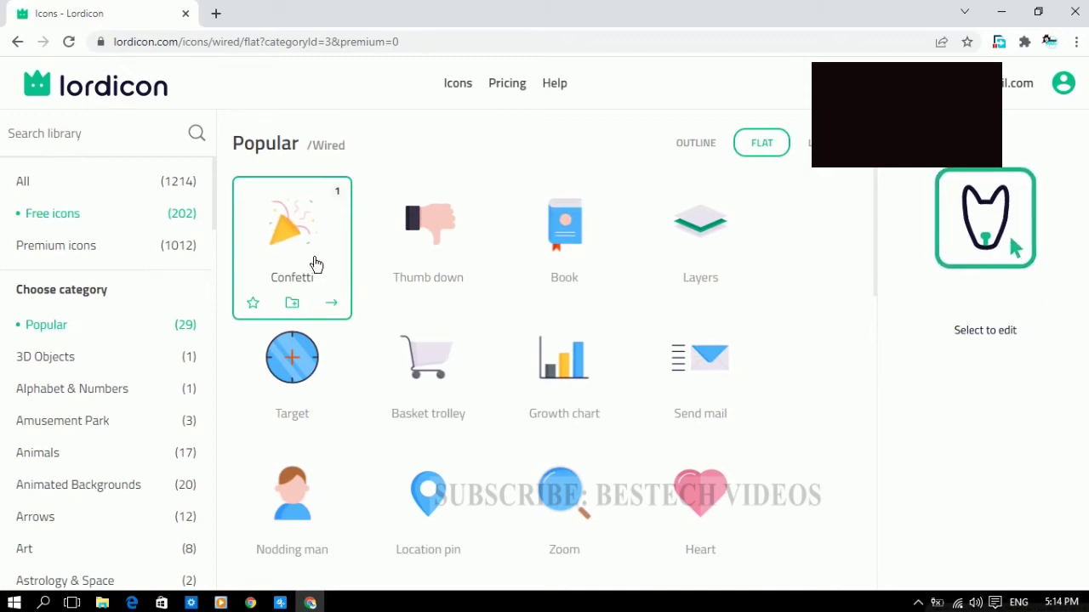
- Open the Confetti icon's full editor page and switch it to the Lineal style
click(315, 264)
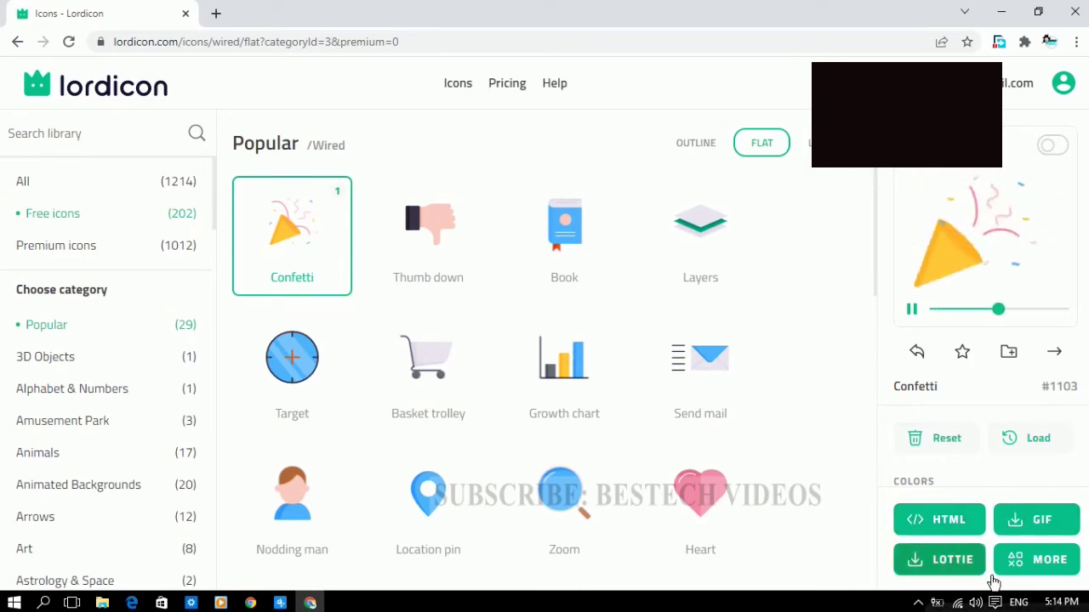
click(1067, 366)
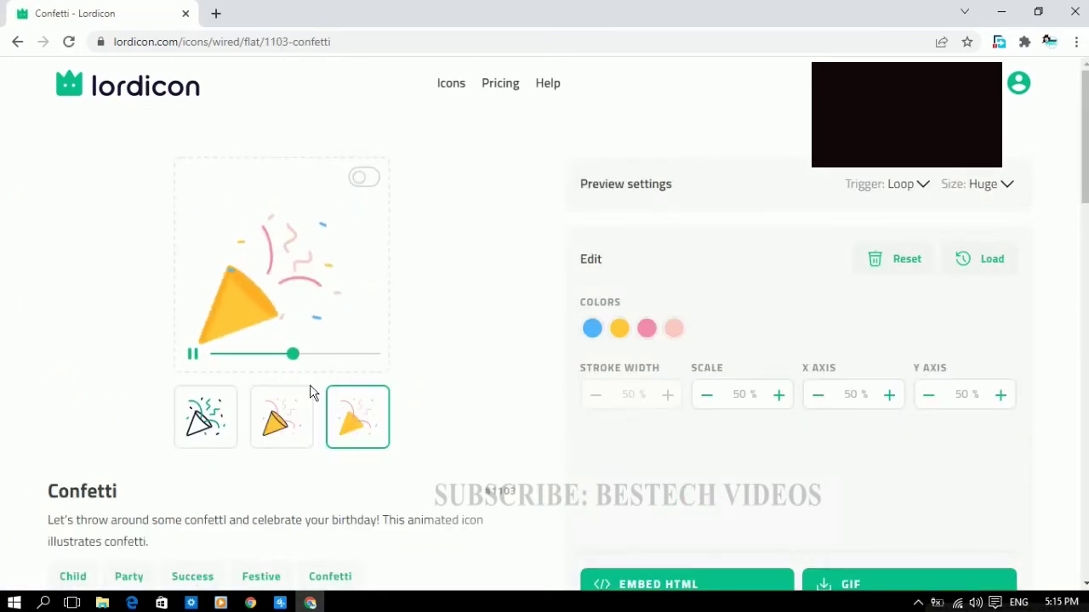
click(302, 442)
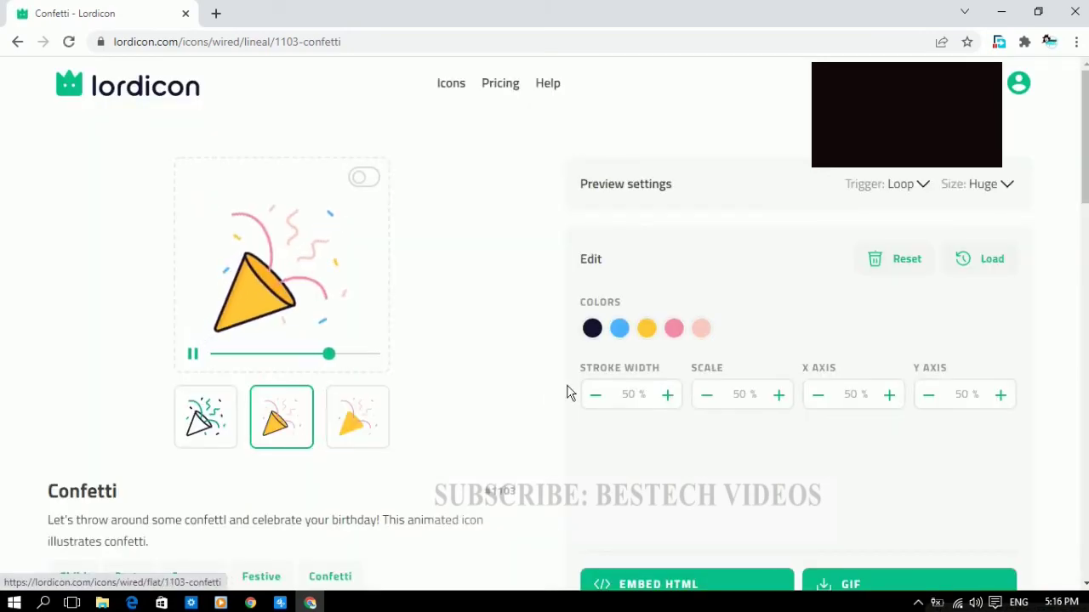
- Recolour the Confetti icon's outline to dark red-brown 5c0e0a
click(596, 336)
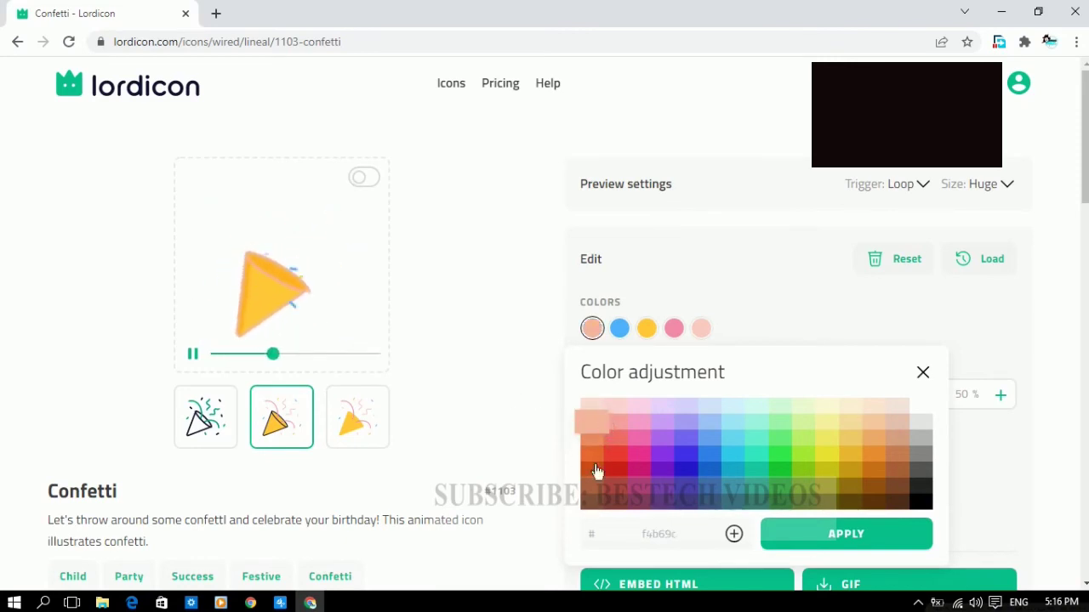
click(603, 517)
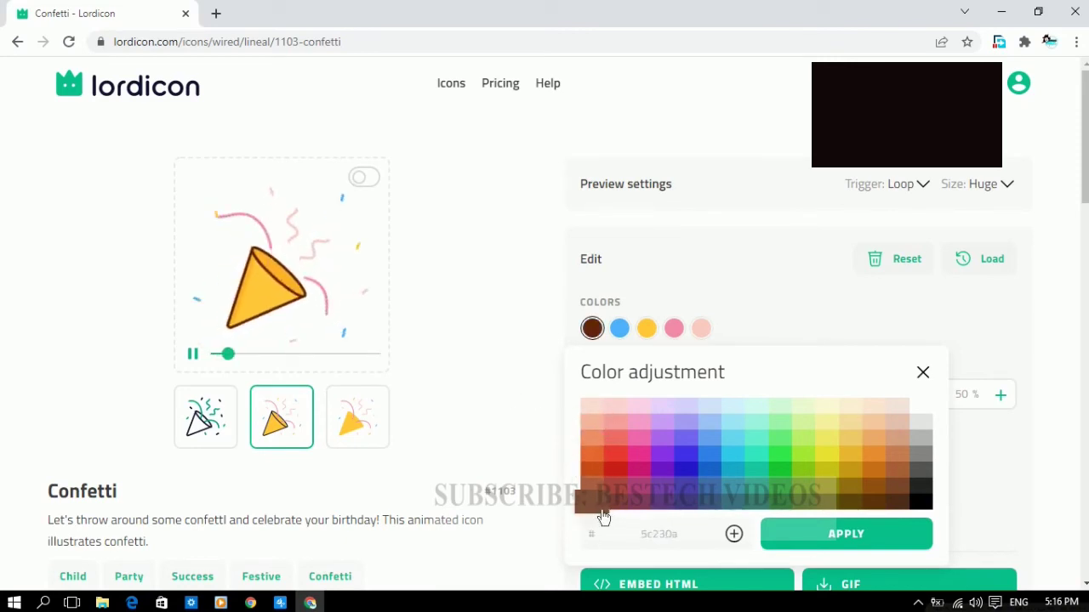
click(630, 519)
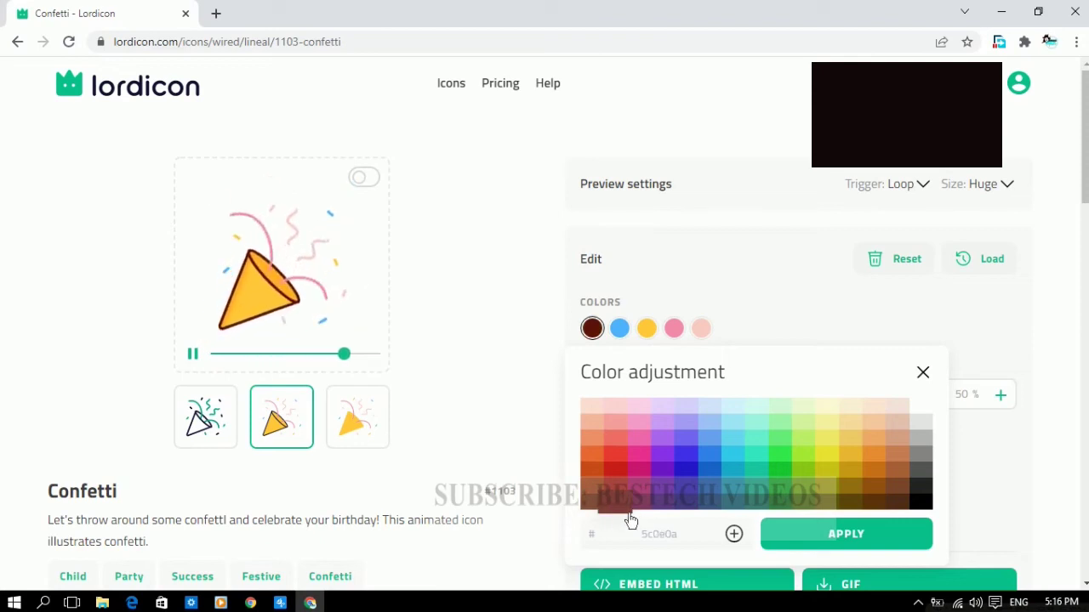
- Change the blue confetti to light cyan 66d7ee and apply the new colours
click(629, 341)
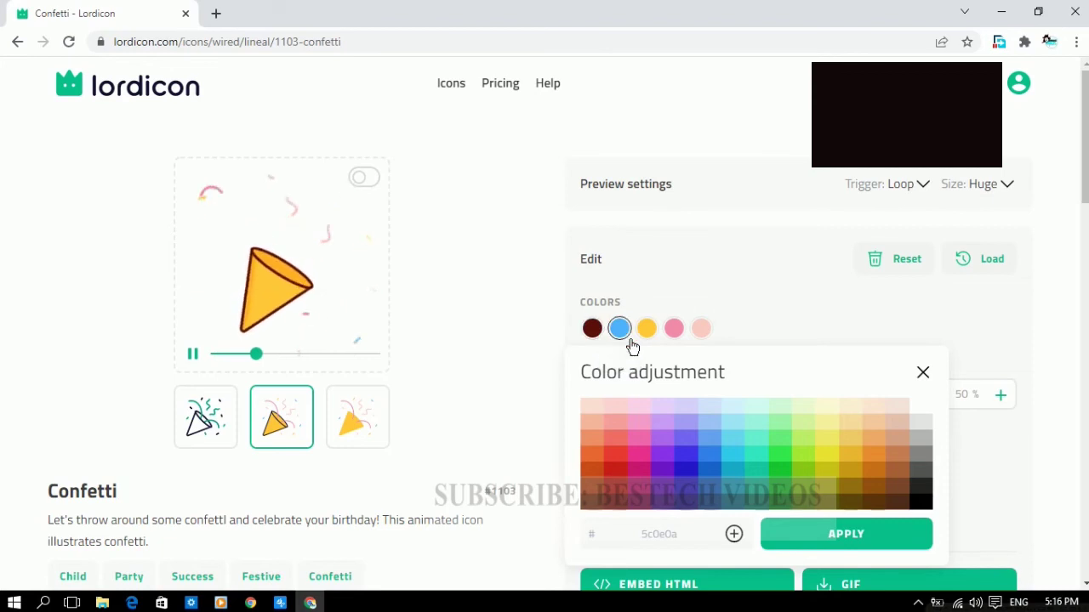
click(743, 463)
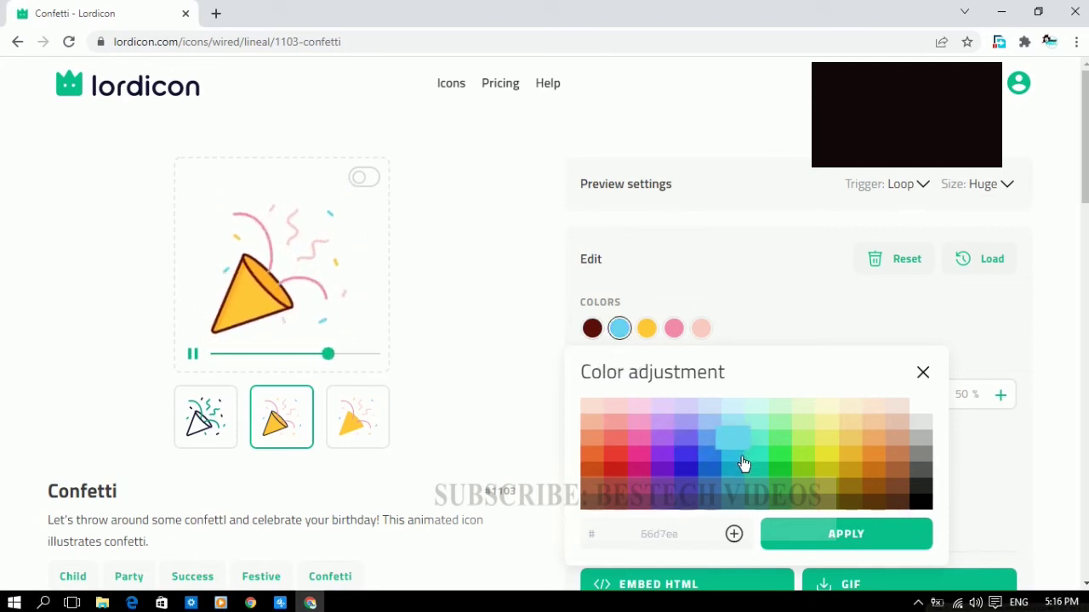
click(846, 536)
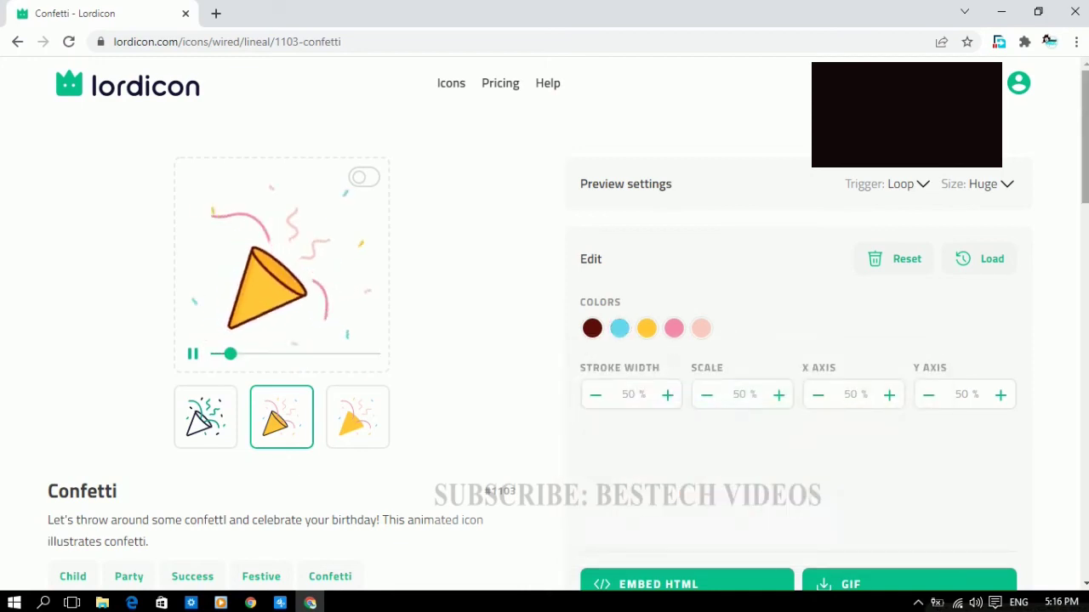
scroll(719, 340, down, 1)
click(672, 373)
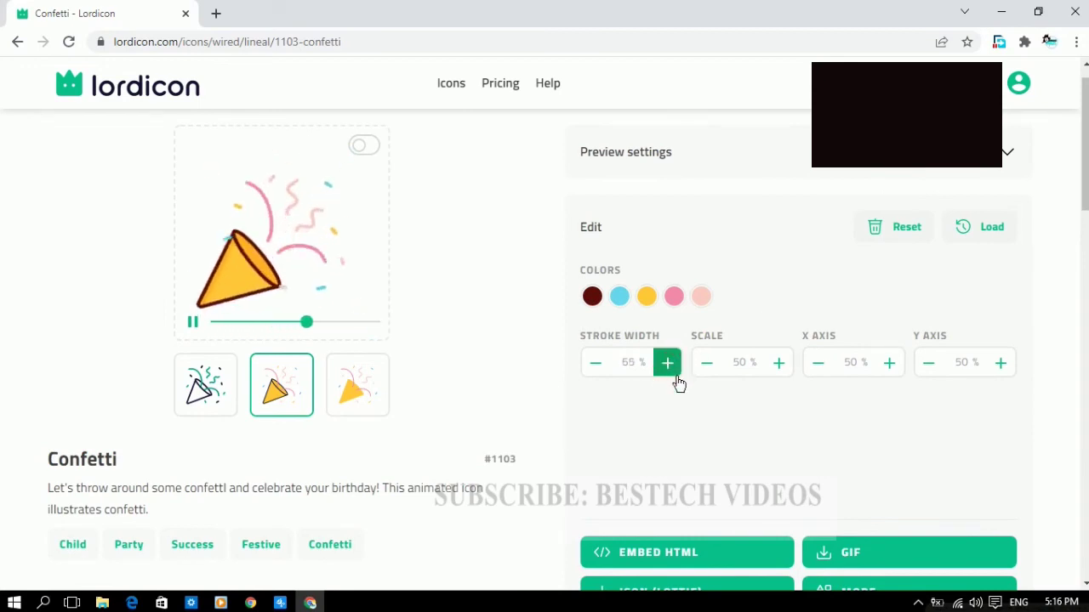
click(668, 364)
click(668, 364)
click(668, 364)
click(677, 381)
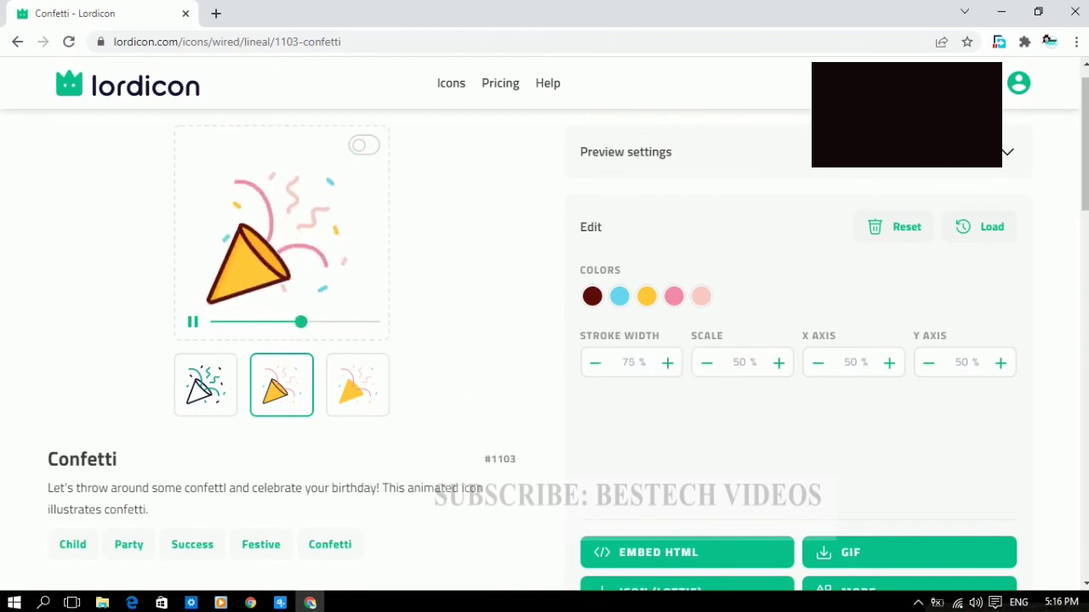
click(599, 376)
click(599, 376)
click(599, 375)
click(599, 375)
click(599, 375)
click(599, 375)
click(599, 375)
click(599, 375)
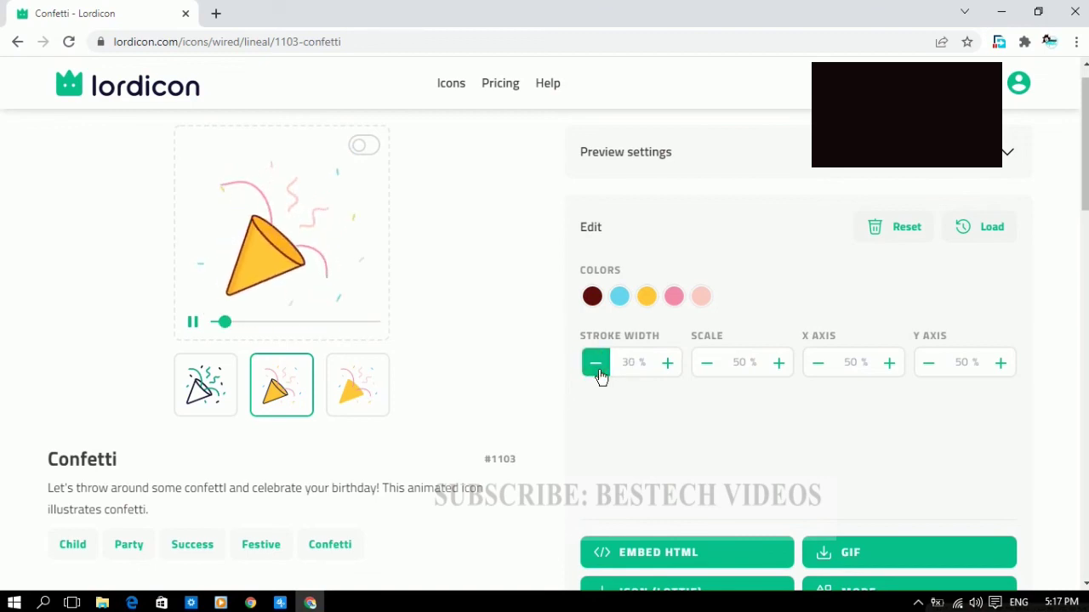
click(672, 374)
click(672, 374)
click(672, 375)
click(672, 374)
scroll(1074, 309, down, 2)
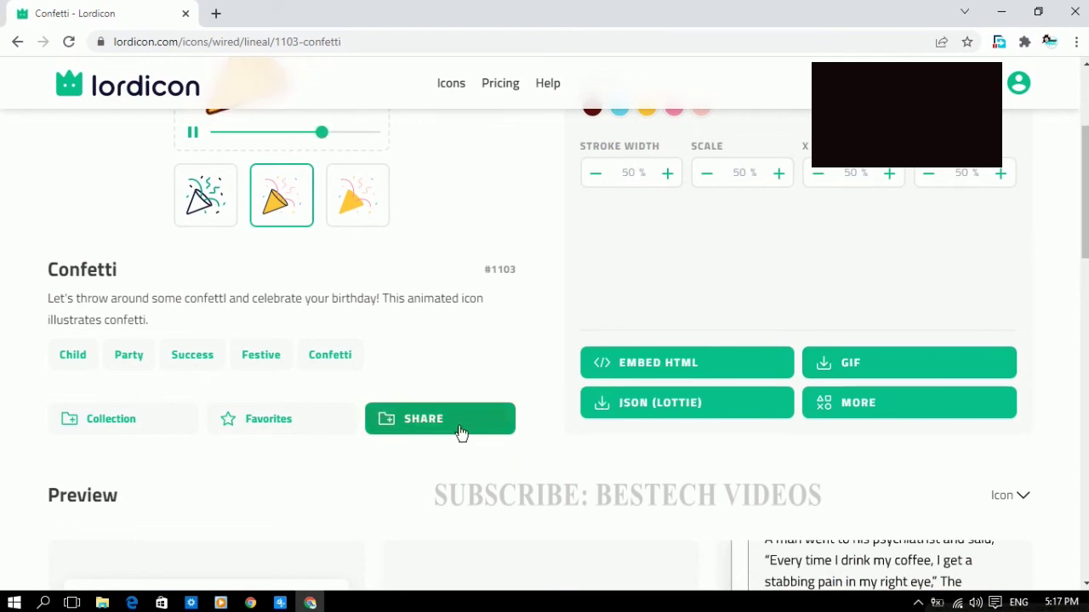
scroll(1079, 255, down, 3)
scroll(569, 323, down, 1)
scroll(568, 323, down, 1)
scroll(545, 340, down, 1)
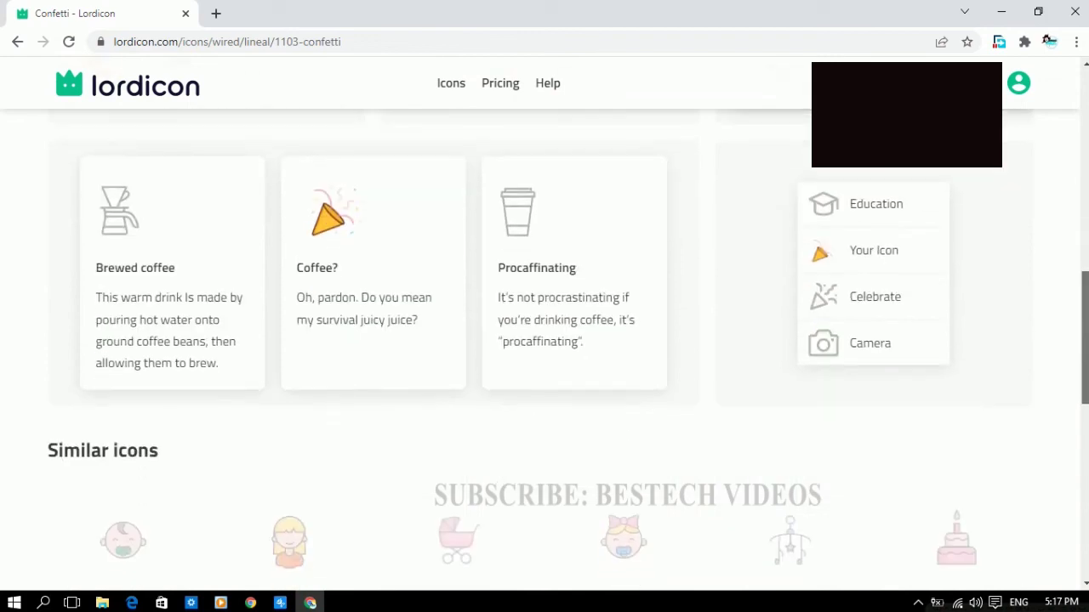
scroll(544, 341, down, 1)
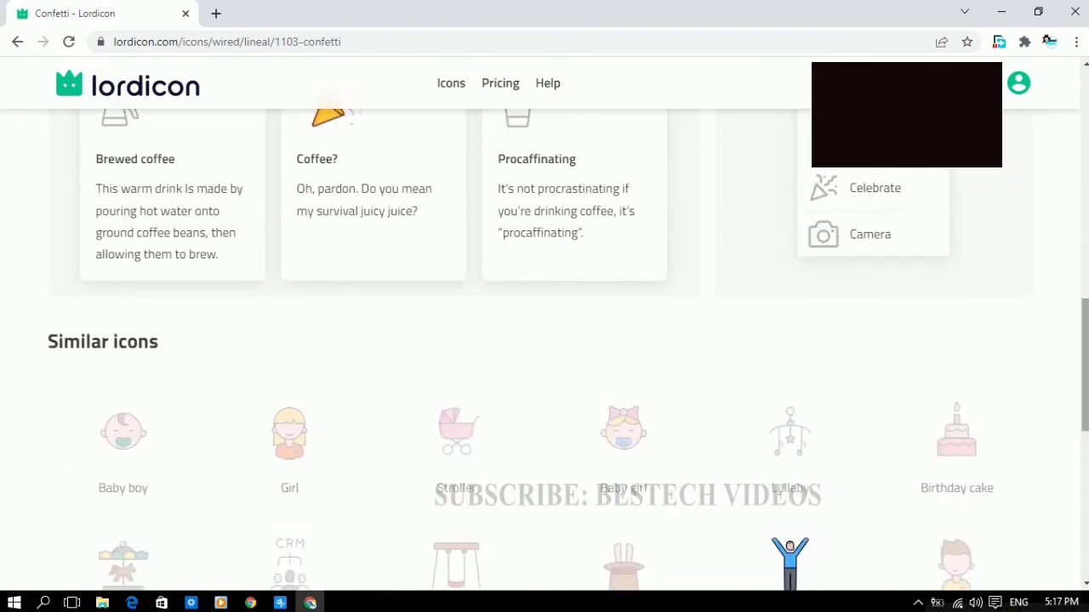